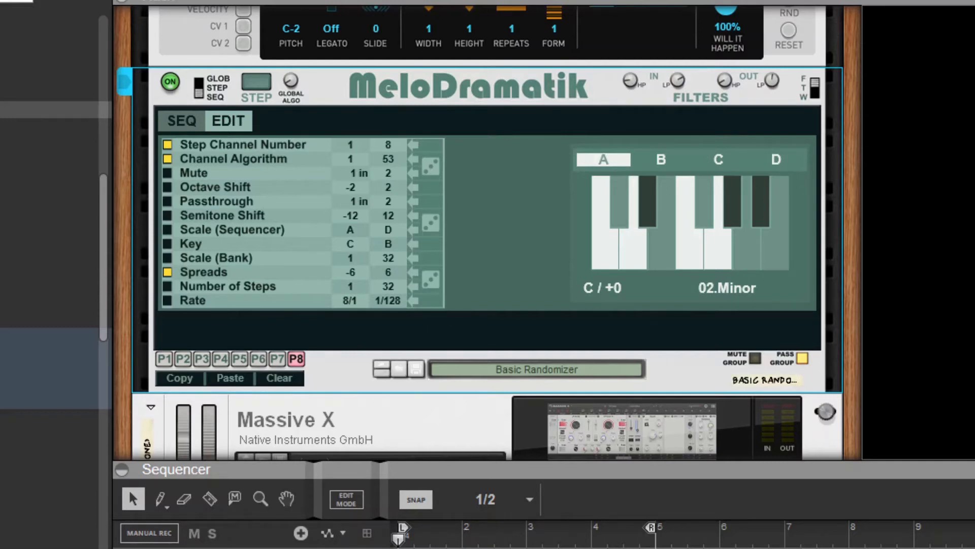
Look over the PolyStep pattern feeding MeloDramatik, and reset MeloDramatik to its Init Patch.
scroll(322, 367, up, 6)
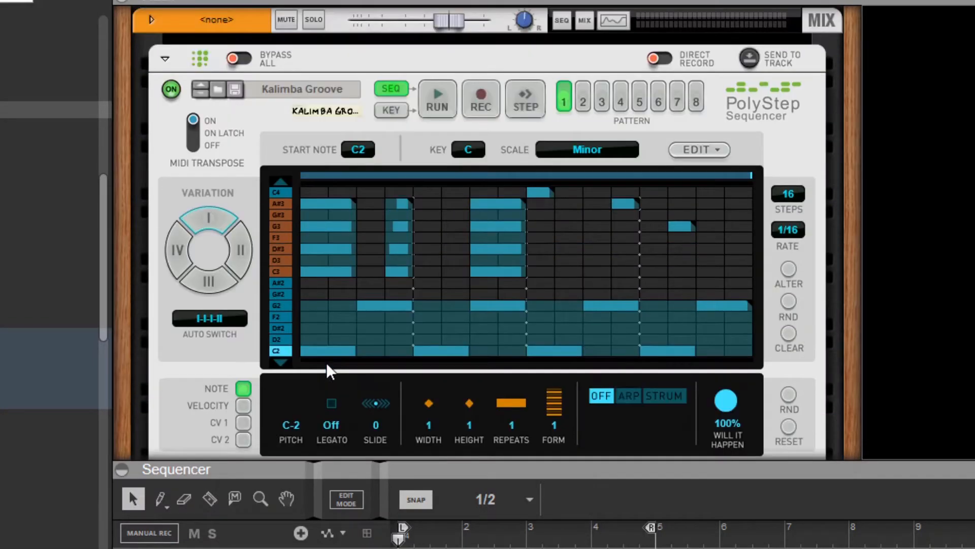
scroll(456, 234, down, 8)
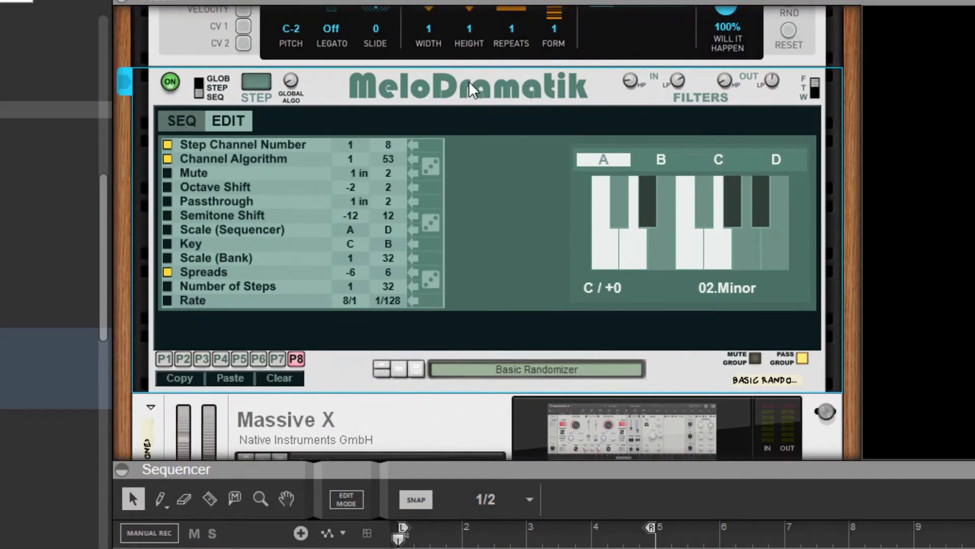
click(469, 81)
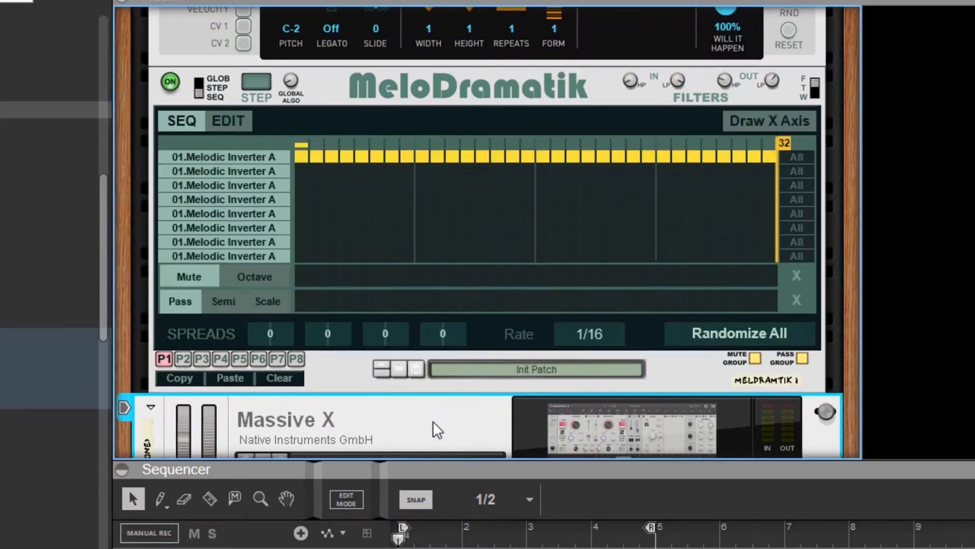
Open the Massive X plugin window to view the instrument placed below MeloDramatik.
scroll(433, 422, down, 5)
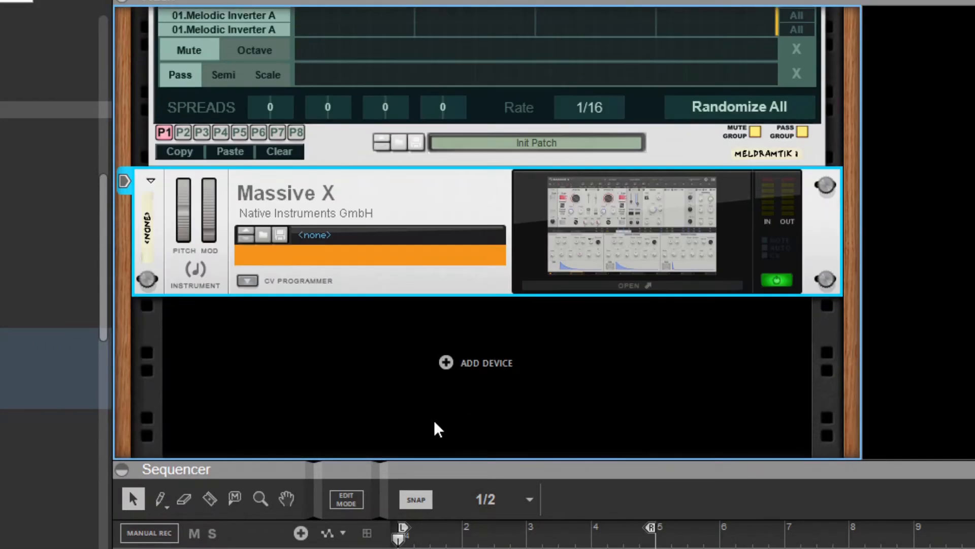
click(637, 287)
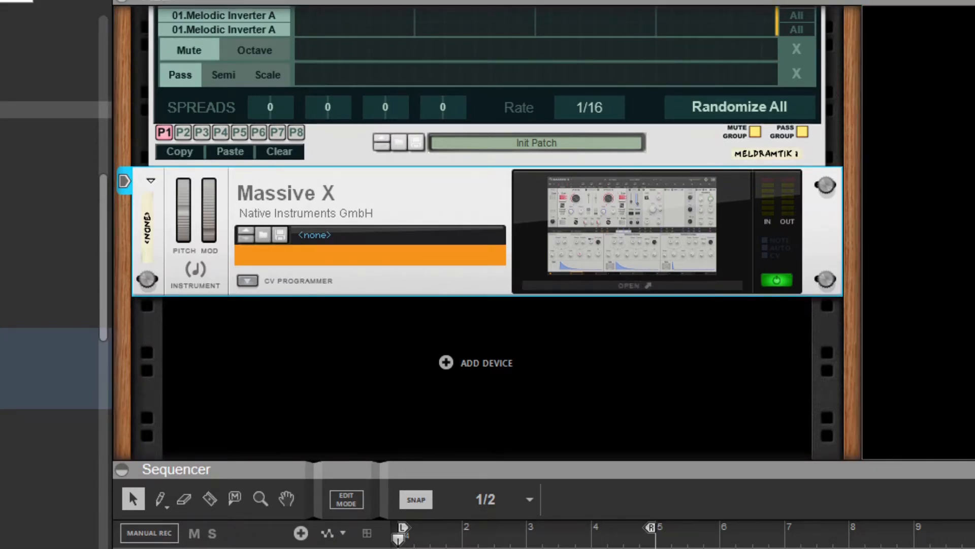
scroll(480, 232, up, 5)
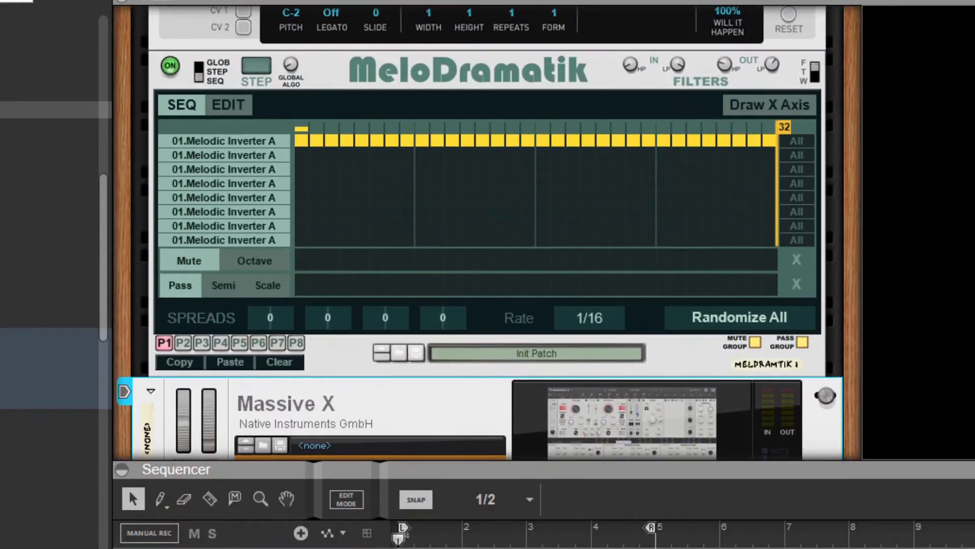
scroll(480, 233, up, 1)
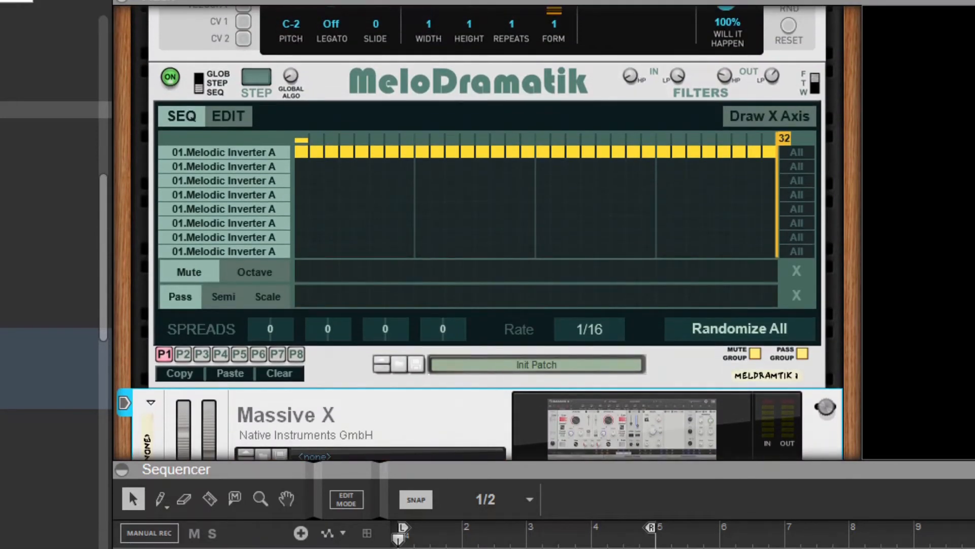
Switch MeloDramatik off to audition the unprocessed PolyStep pattern, and switch it on again.
click(168, 76)
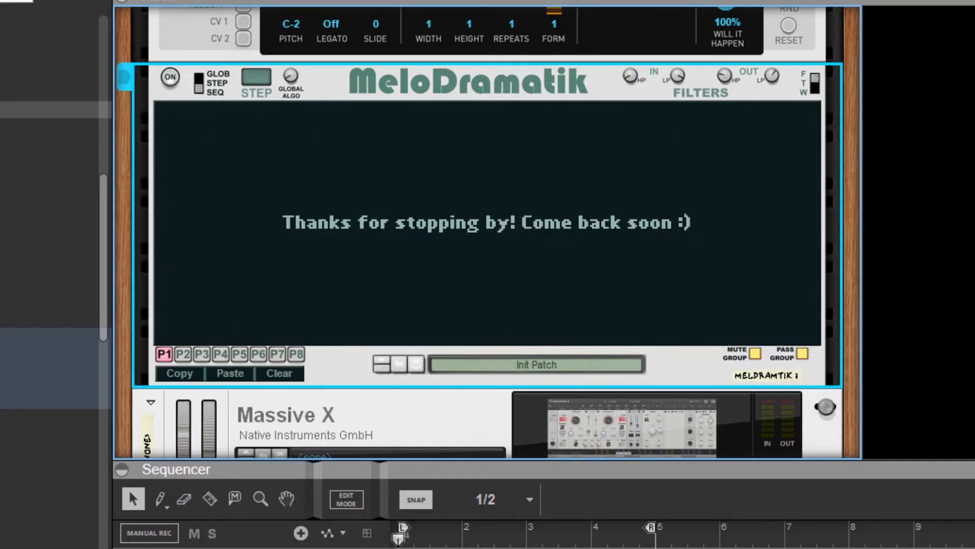
key(space)
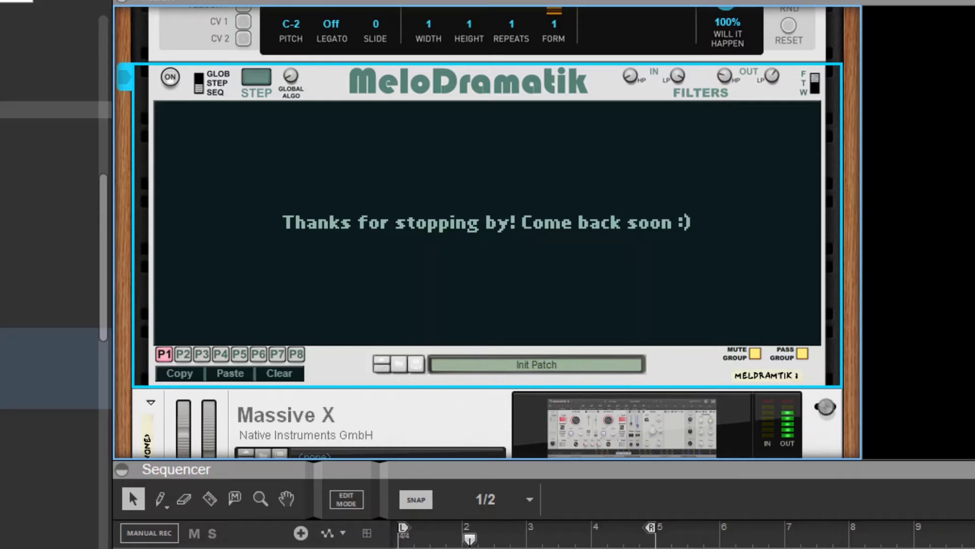
key(space)
scroll(504, 329, up, 6)
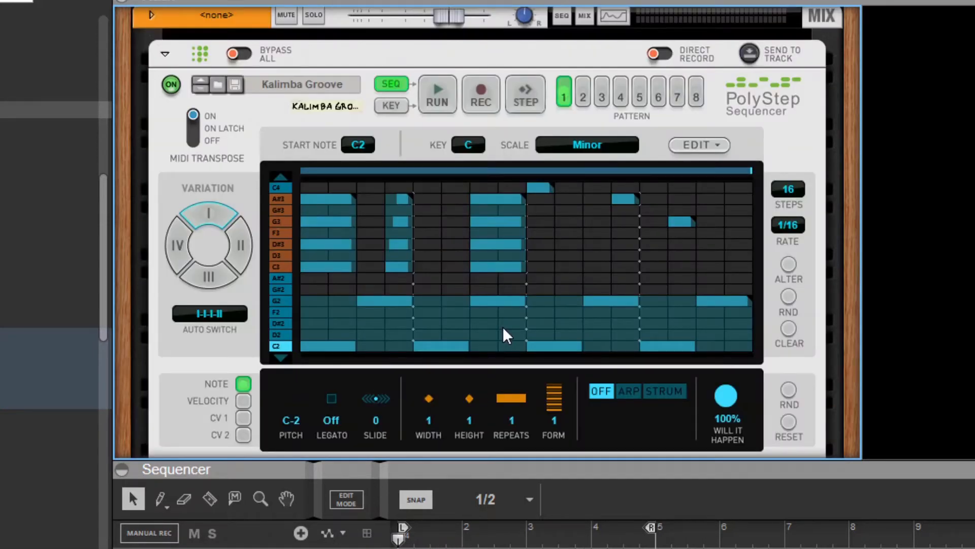
scroll(503, 327, down, 7)
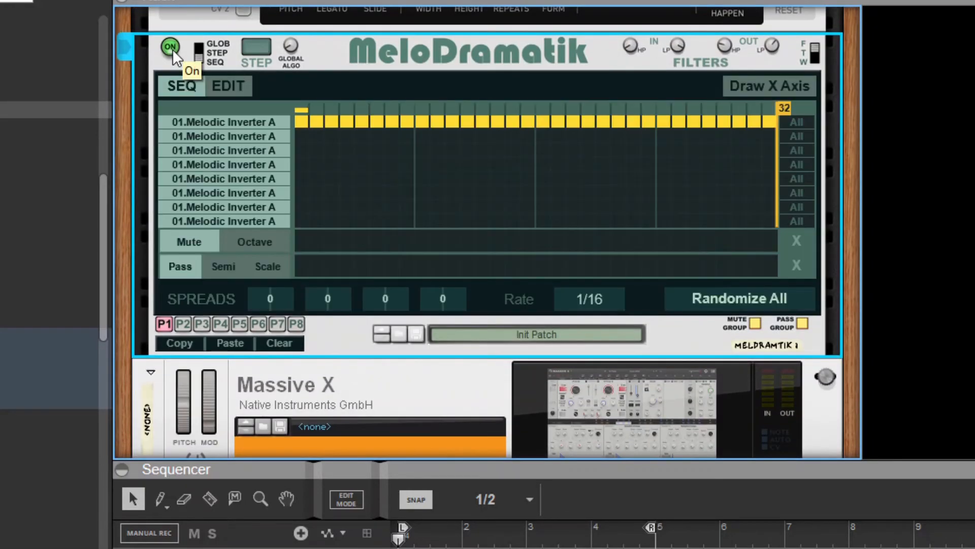
With Pass Group off, set the sequence length to 16 steps and mute steps 1, 4, 7, 10, 14 and 17.
click(749, 324)
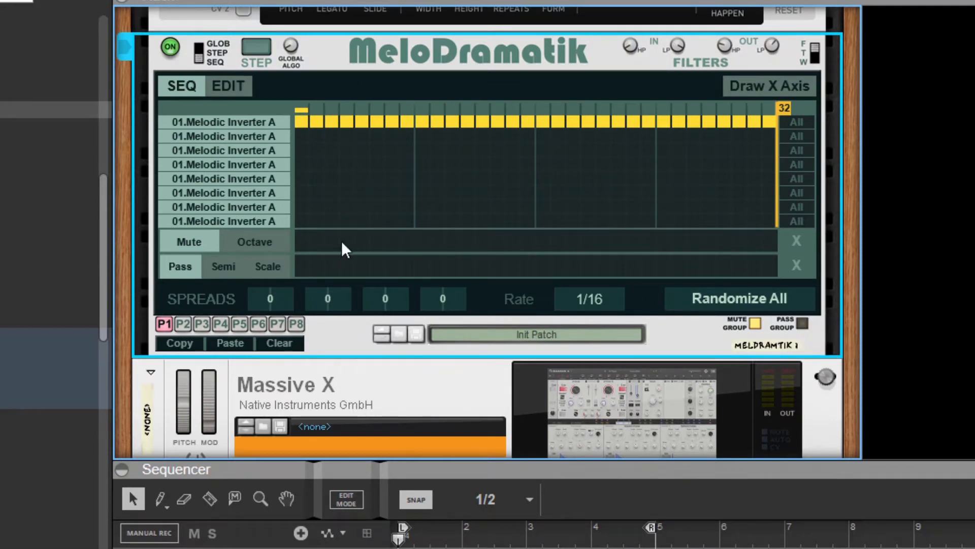
click(539, 243)
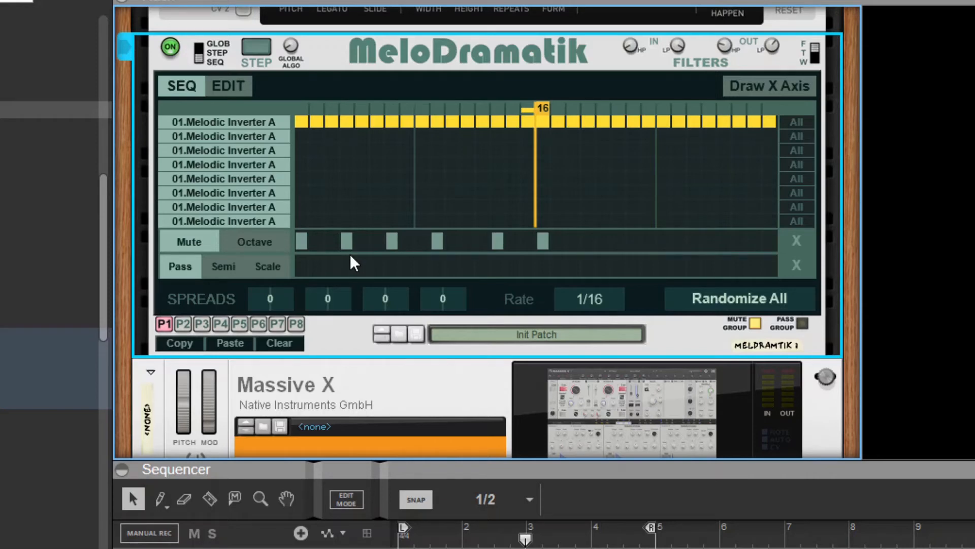
Limit Spreads randomization to -6 to 6, with Step Channel Number, Channel Algorithm, Mute, Key, Scale (Bank) and Spreads enabled.
click(229, 86)
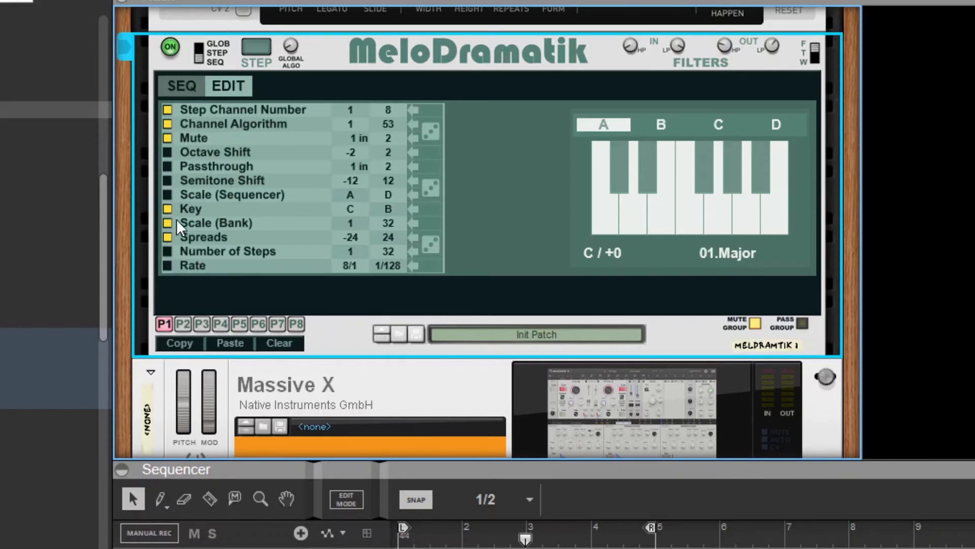
drag(346, 235, 311, 65)
click(179, 86)
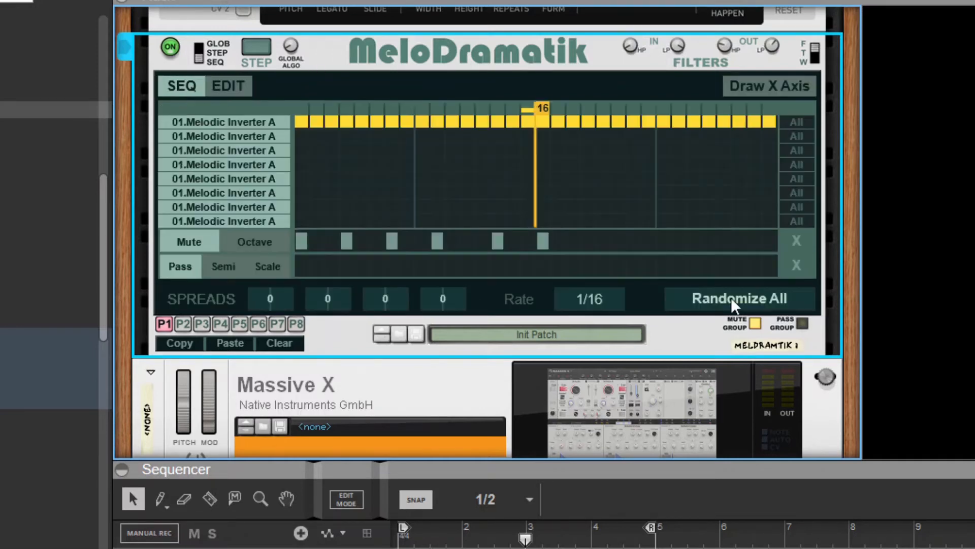
Randomize all enabled MeloDramatik parameters several times to generate a new step sequence.
click(704, 294)
click(703, 294)
click(705, 296)
click(705, 295)
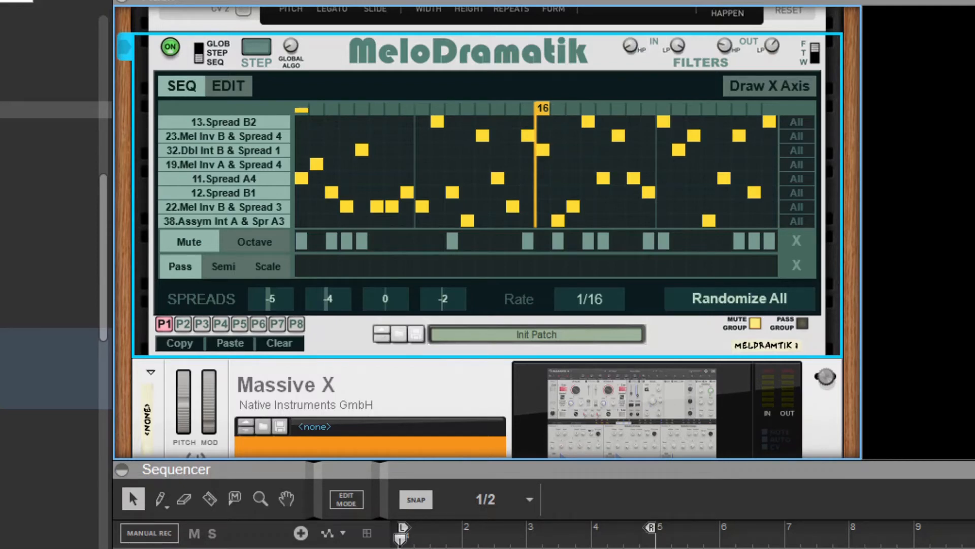
Check the randomized key and scale, and randomize all enabled parameters again during playback.
click(228, 88)
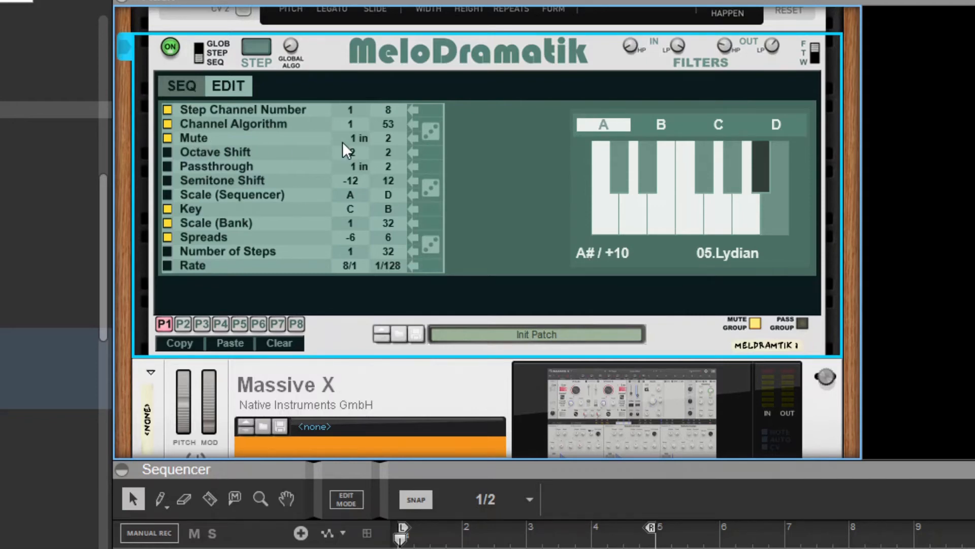
click(178, 90)
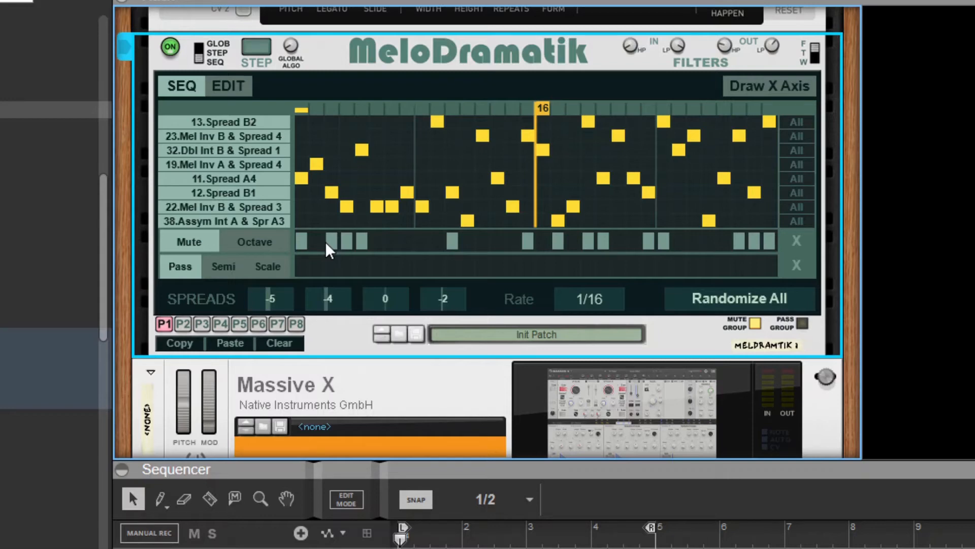
key(space)
click(727, 297)
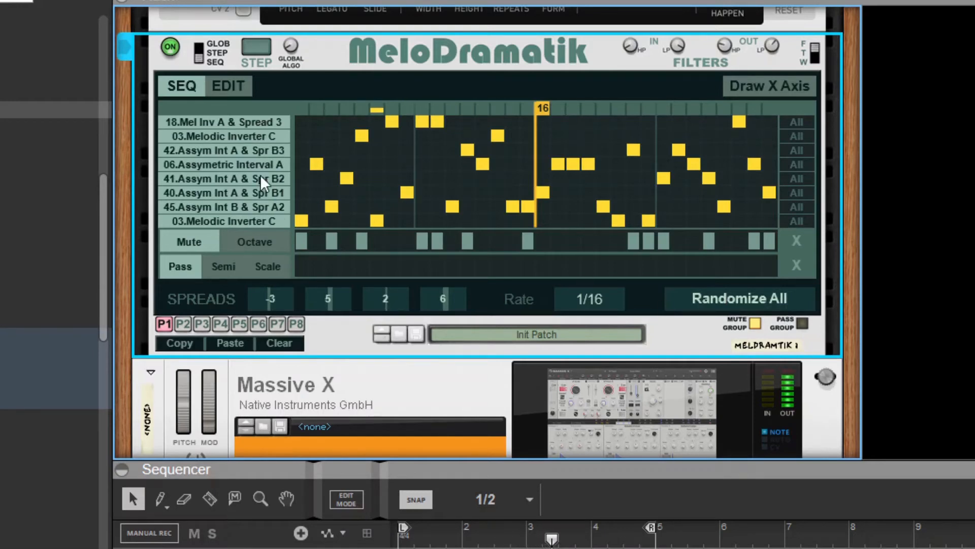
Set scale A to 17.Double Harmonic in the key of C, and randomize the whole sequence again.
click(223, 85)
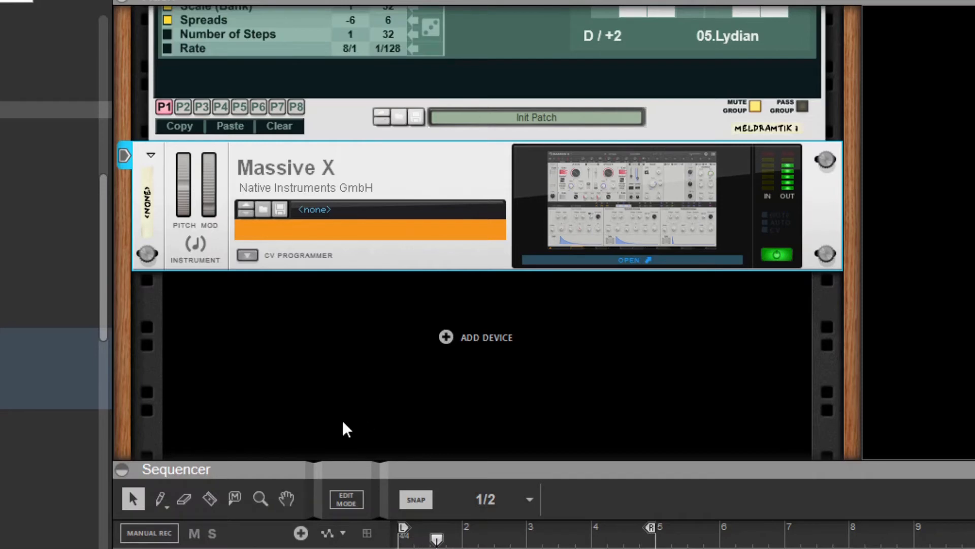
scroll(343, 421, up, 3)
scroll(343, 420, up, 5)
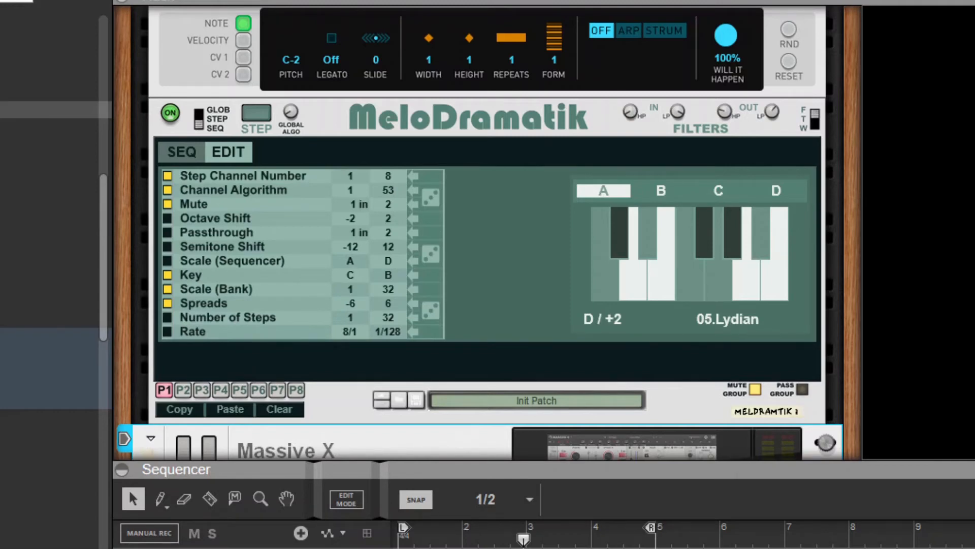
key(shift+Return)
click(736, 320)
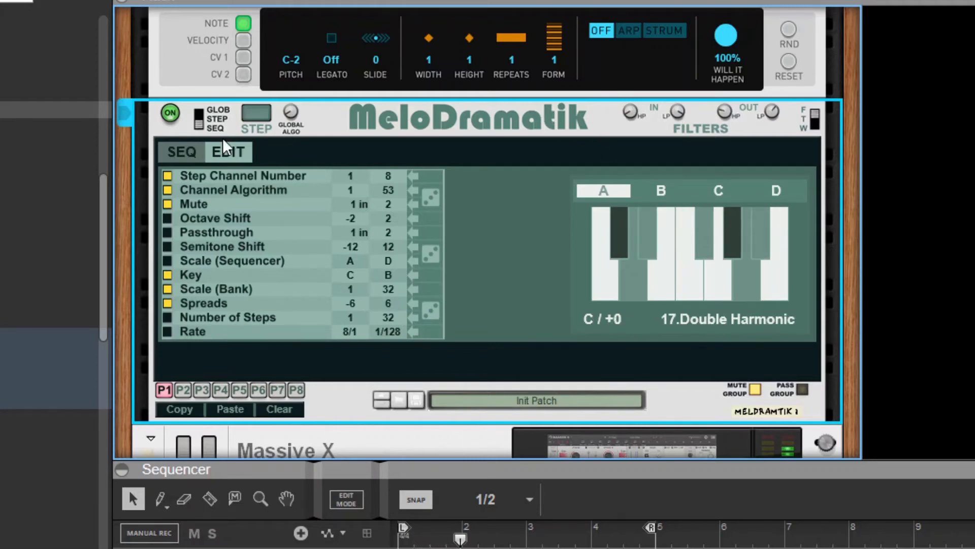
click(187, 151)
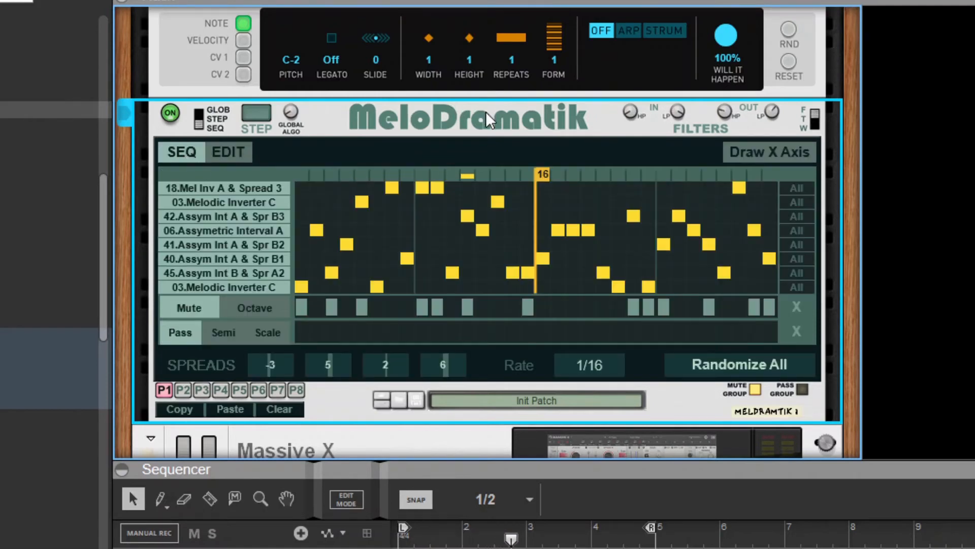
click(746, 362)
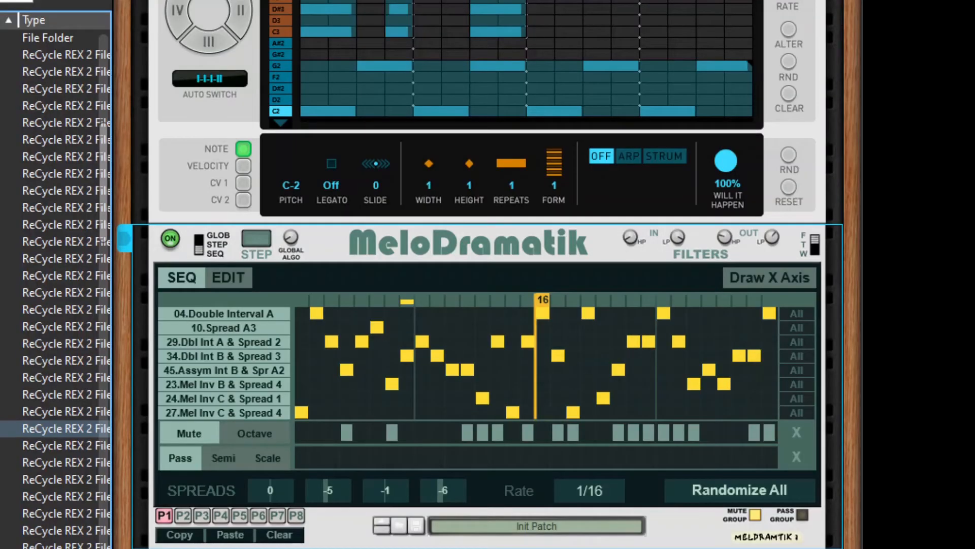
Load the highlighted ReCycle REX 2 loop from the browser and play it along with the pattern.
click(50, 429)
double_click(51, 428)
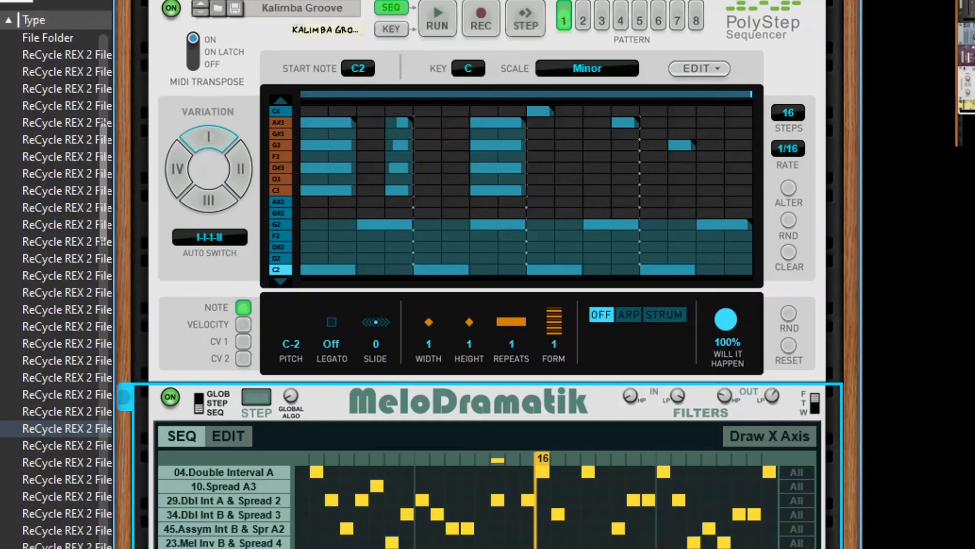
key(space)
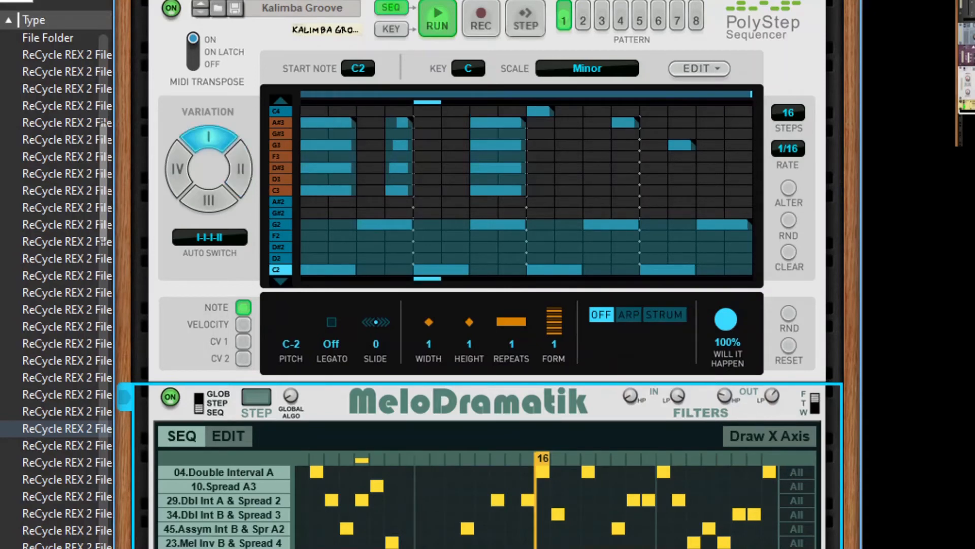
Exclude Mute from the randomized parameters, and randomize the channel sequence again.
click(231, 435)
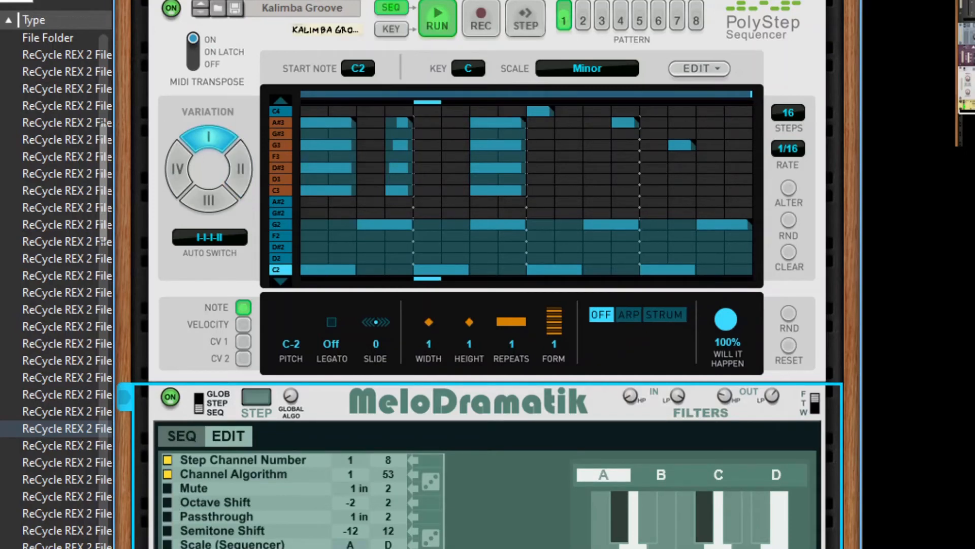
click(188, 435)
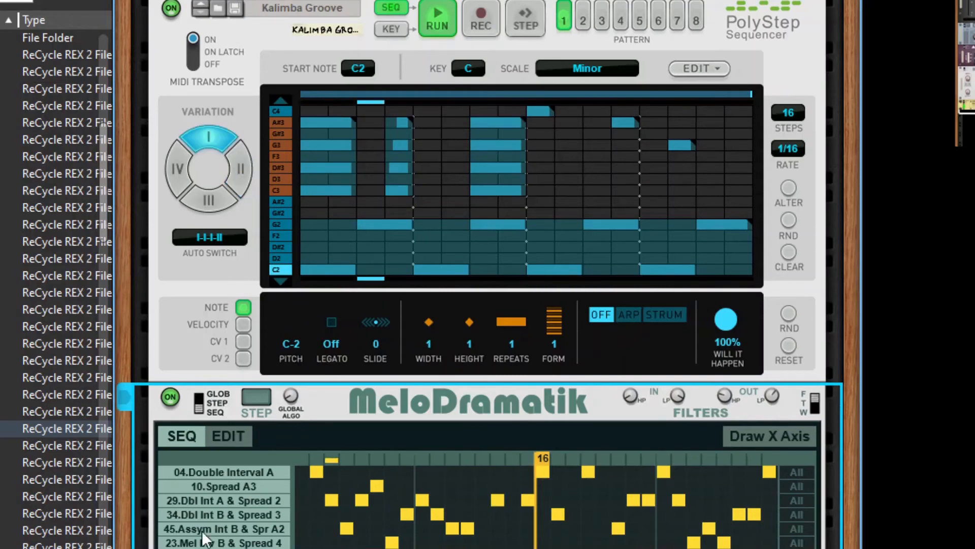
click(241, 437)
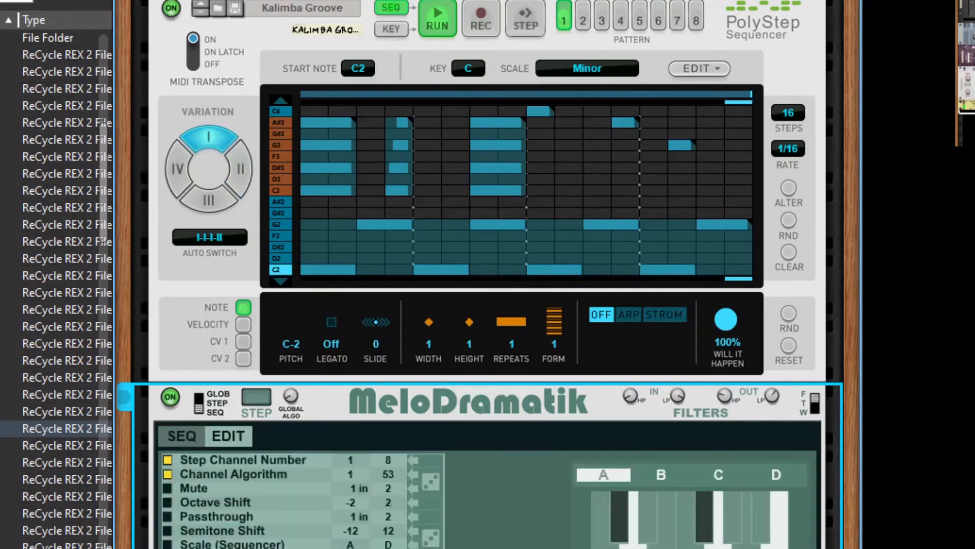
click(170, 437)
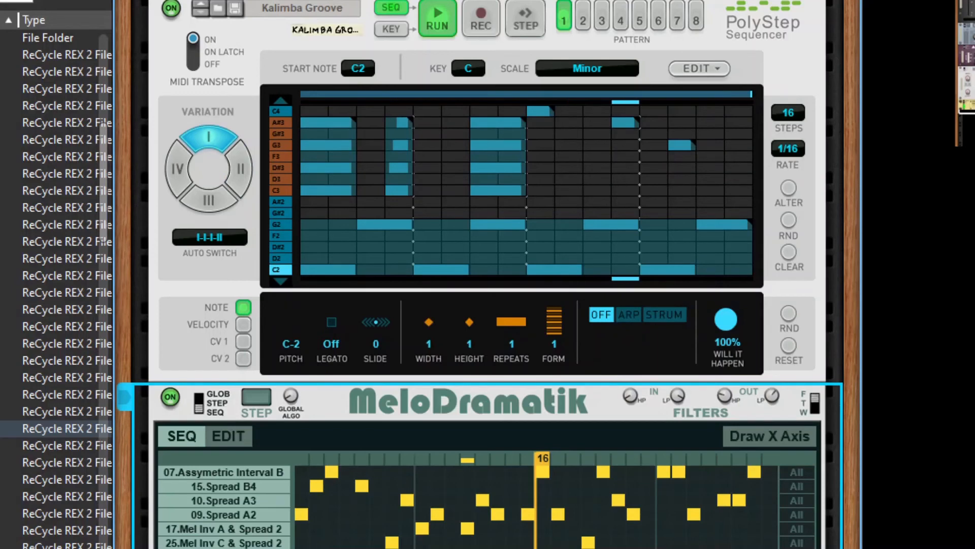
Enable Draw X Axis and redraw the channel assignments of steps 8 to 12 by hand.
click(467, 500)
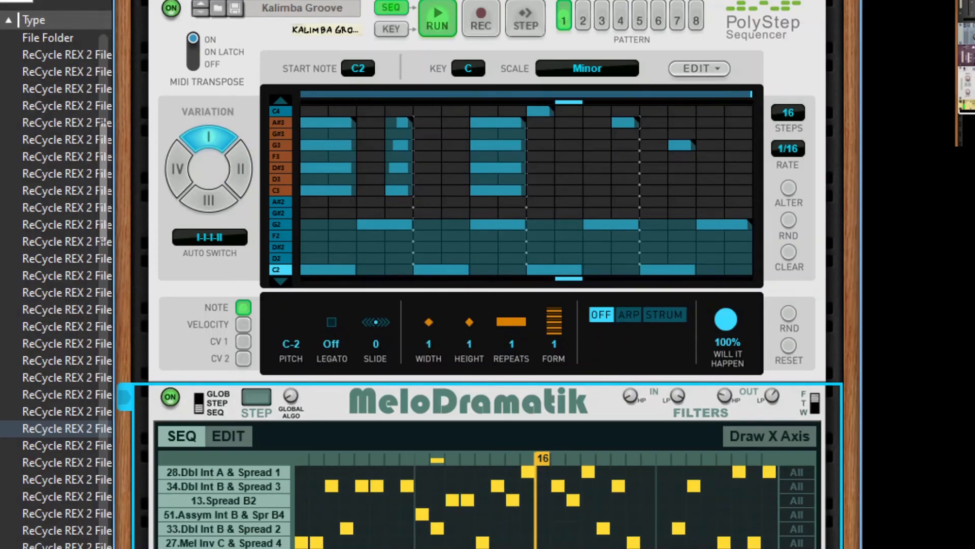
click(407, 543)
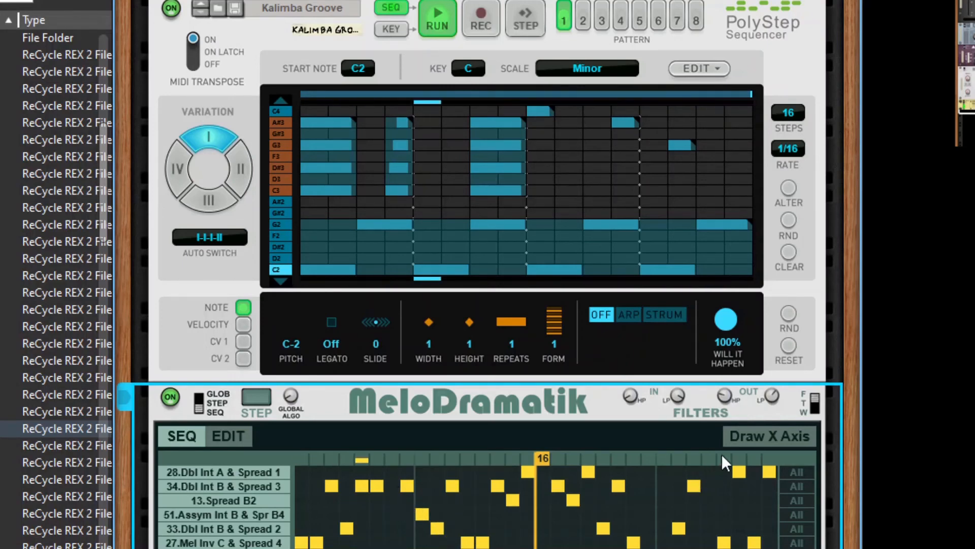
click(749, 440)
drag(453, 546, 408, 514)
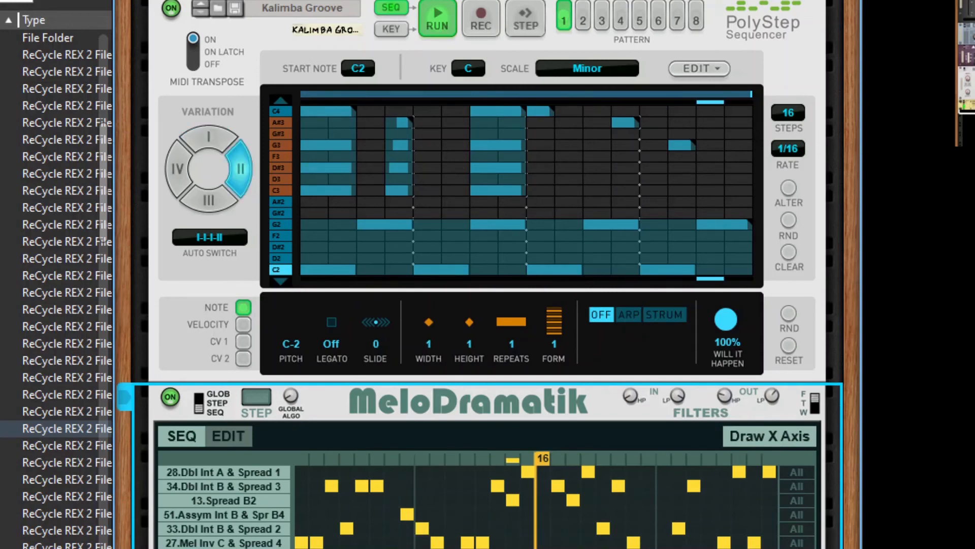
mouse_move(407, 542)
mouse_down()
mouse_move(422, 514)
mouse_move(468, 501)
mouse_up()
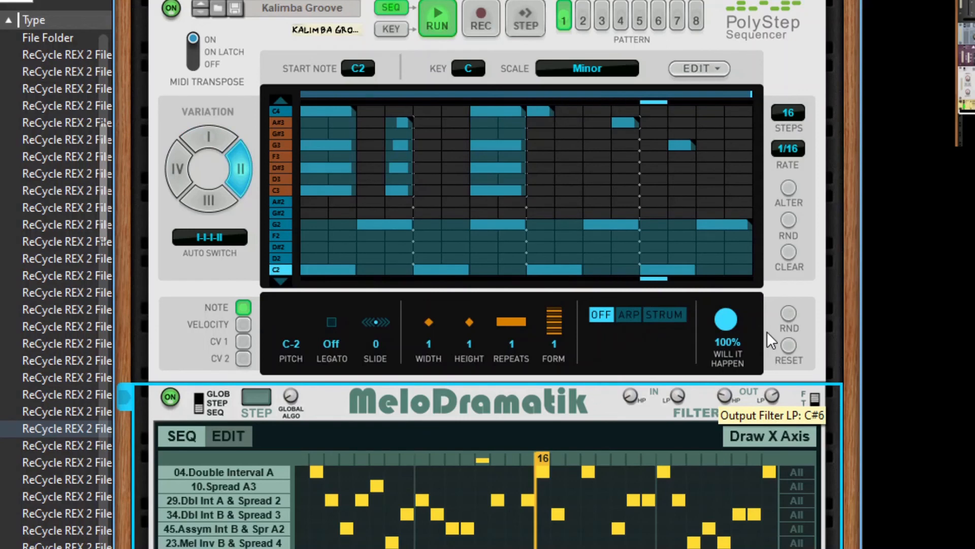
Adjust MeloDramatik's output low-pass filter by ear, and stop playback.
mouse_move(784, 384)
mouse_down()
mouse_move(785, 408)
mouse_move(784, 393)
mouse_up()
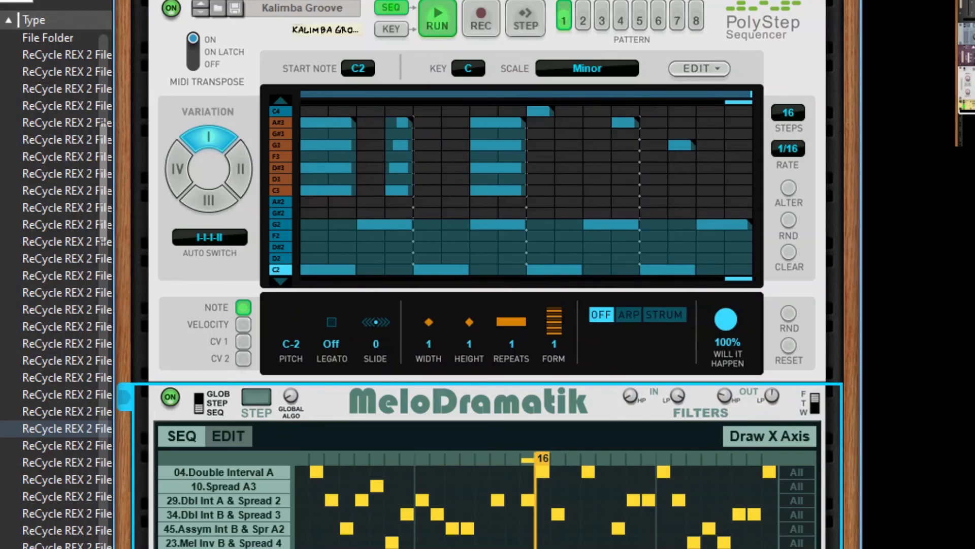
key(space)
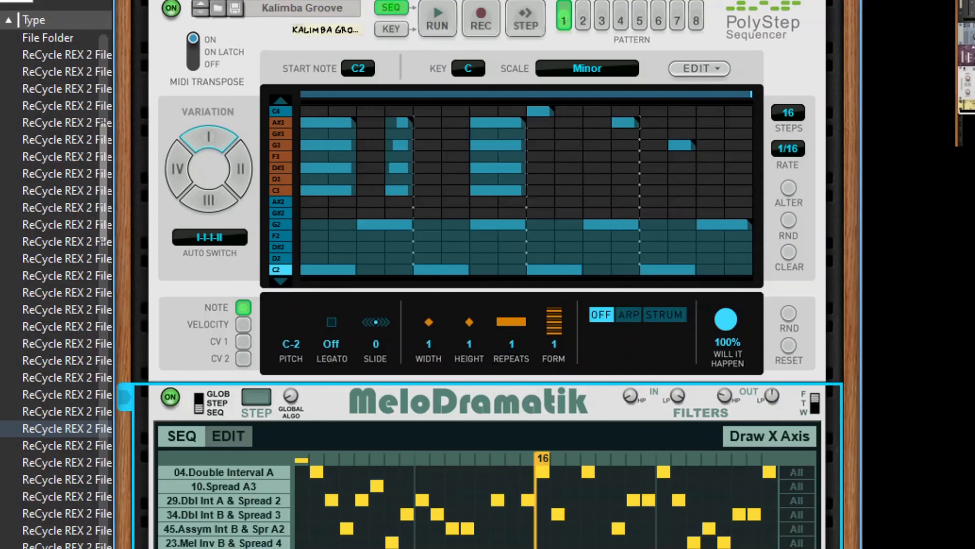